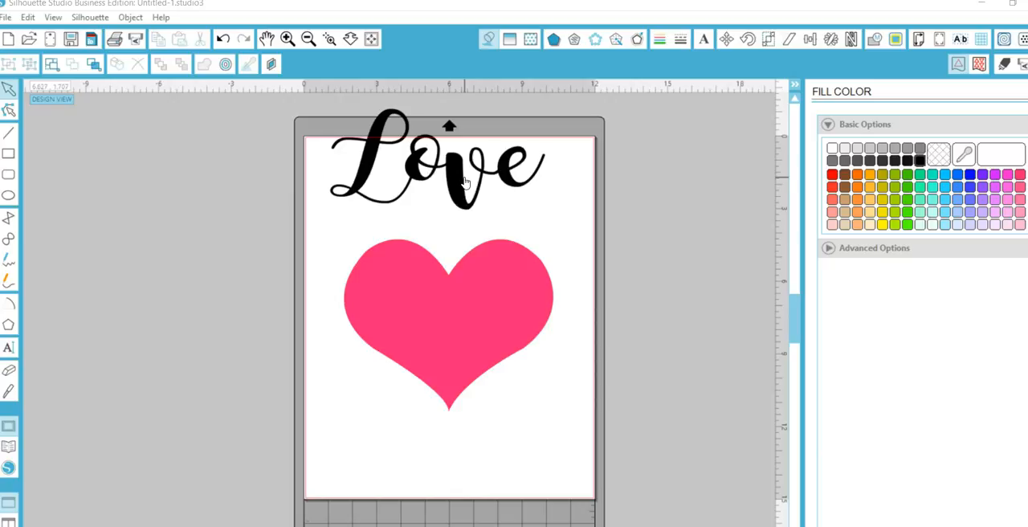
# Set the line color of the "Love" word to white.
pyautogui.click(461, 183)
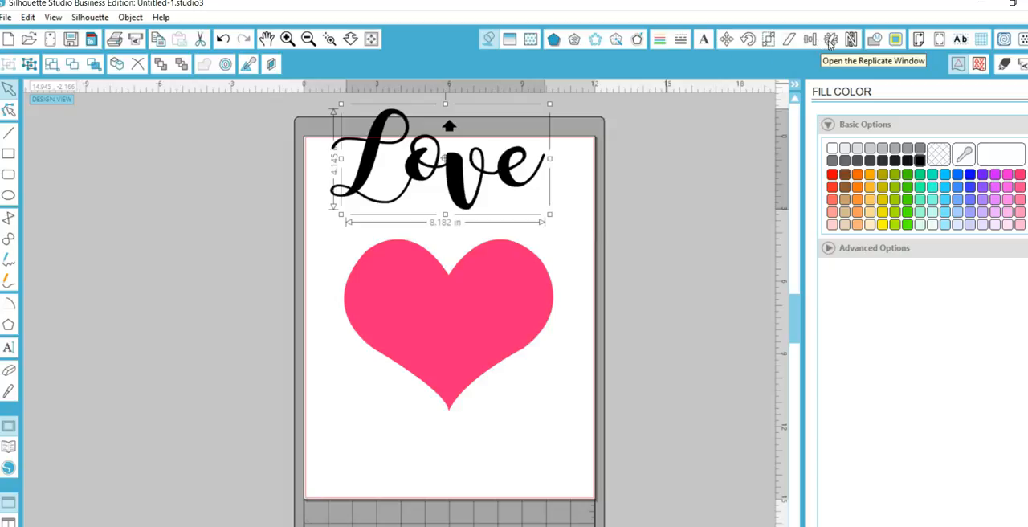
pyautogui.click(659, 42)
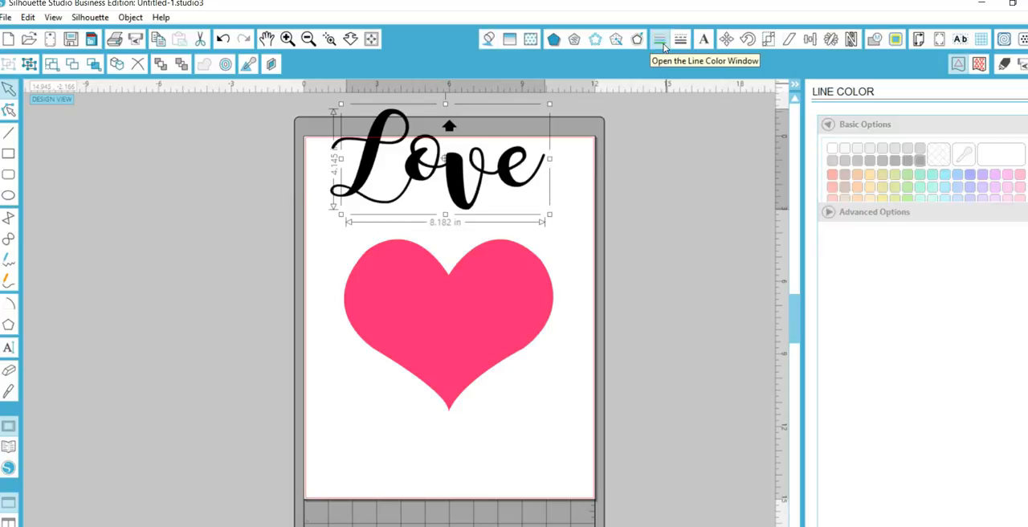
pyautogui.click(832, 149)
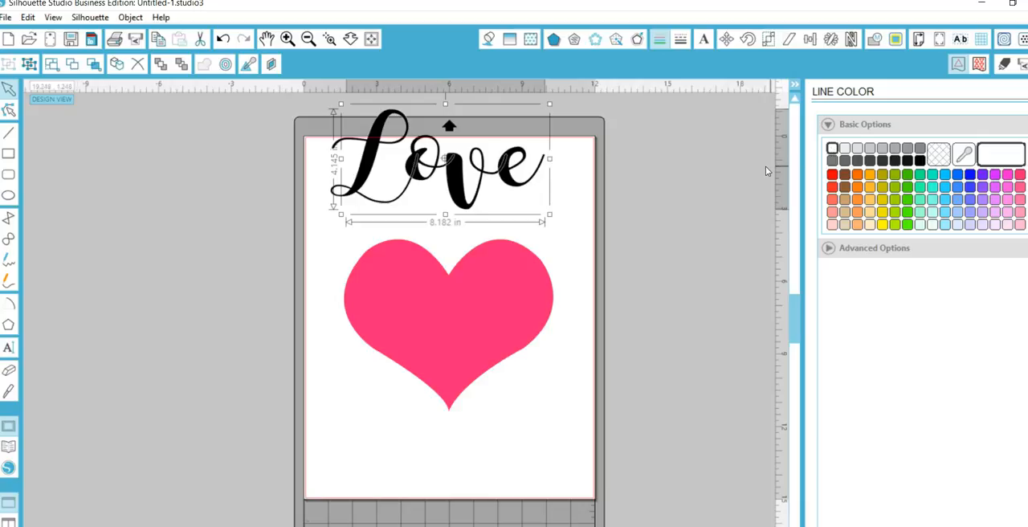
# Weld the overlapping letters of the "Love" word into a single shape.
pyautogui.click(329, 38)
pyautogui.click(480, 164)
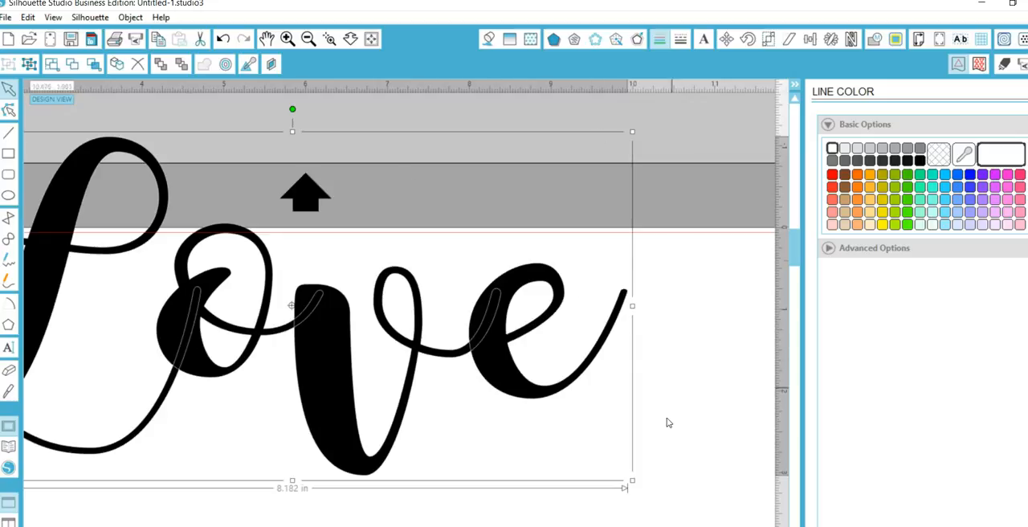
pyautogui.click(872, 40)
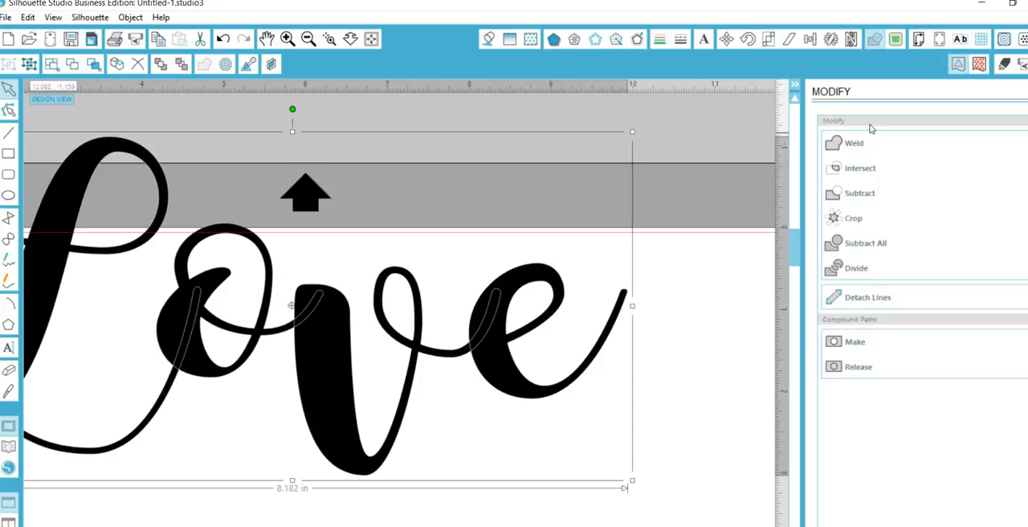
pyautogui.click(856, 151)
pyautogui.rightClick(521, 289)
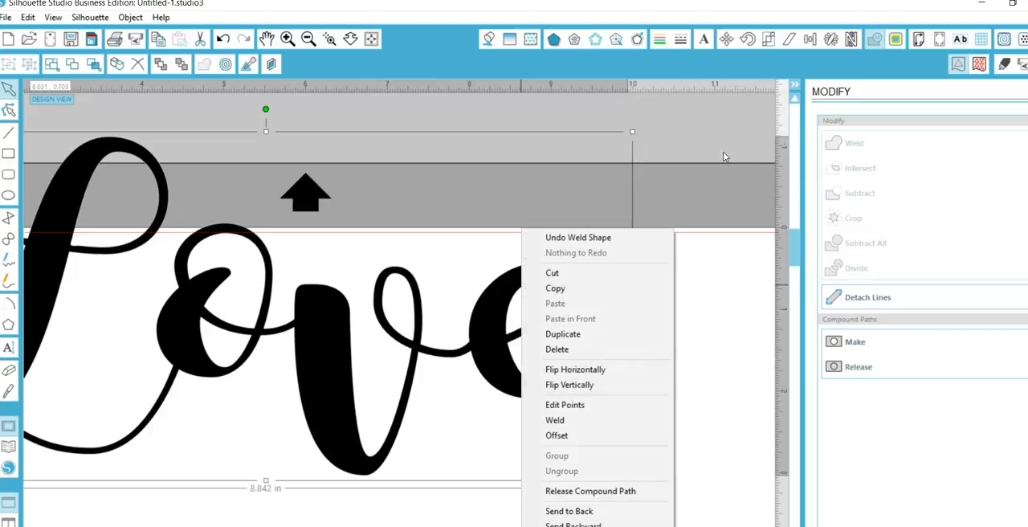
pyautogui.click(692, 176)
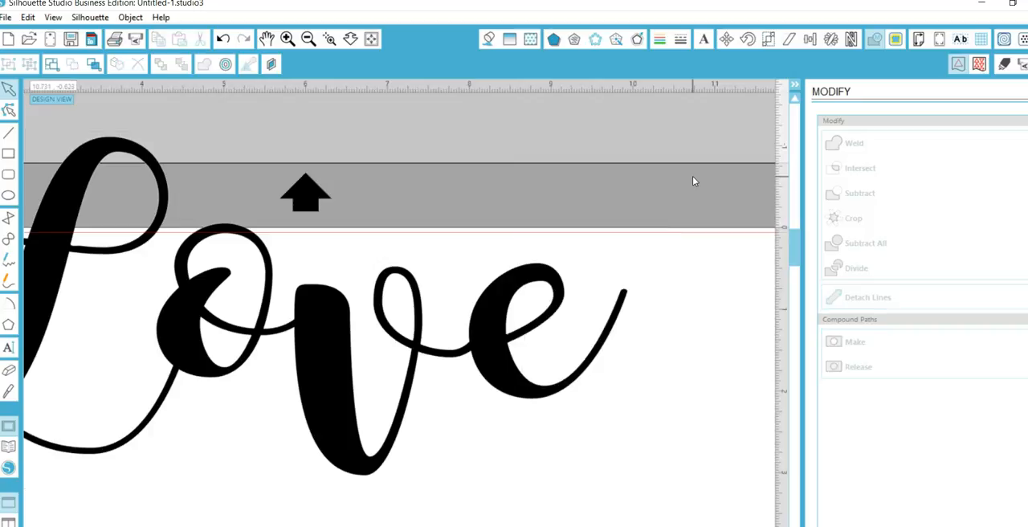
# Move the welded "Love" word down onto the middle of the pink heart.
pyautogui.click(485, 313)
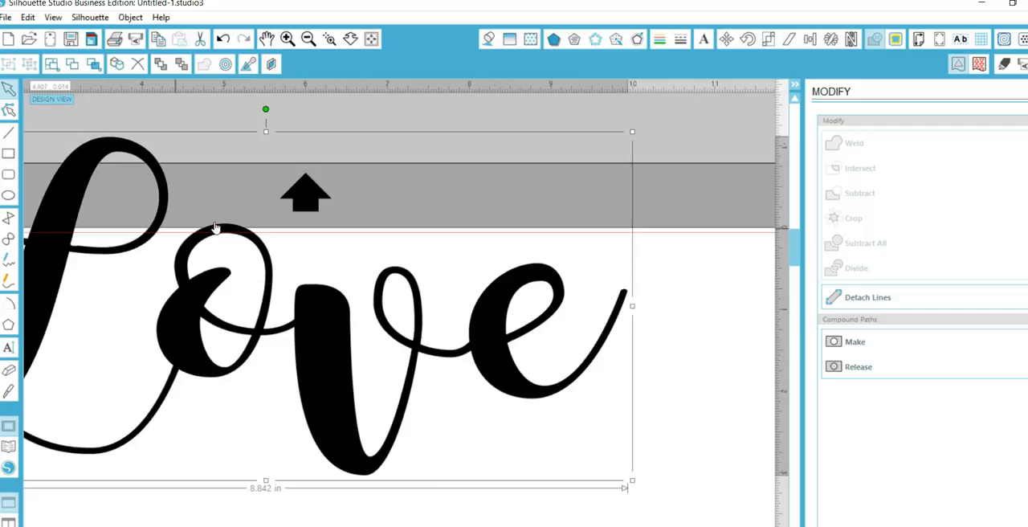
pyautogui.click(308, 40)
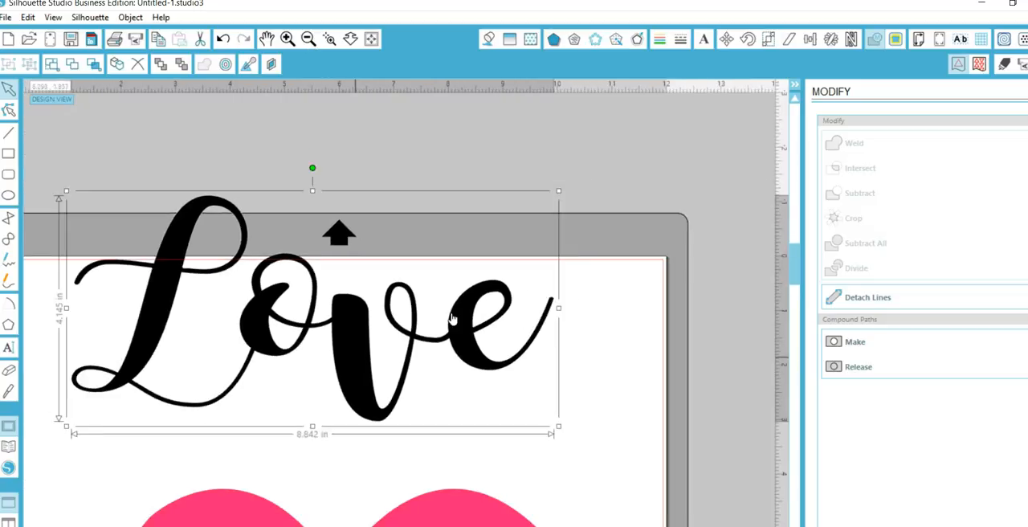
pyautogui.moveTo(794, 271); pyautogui.dragTo(794, 286)
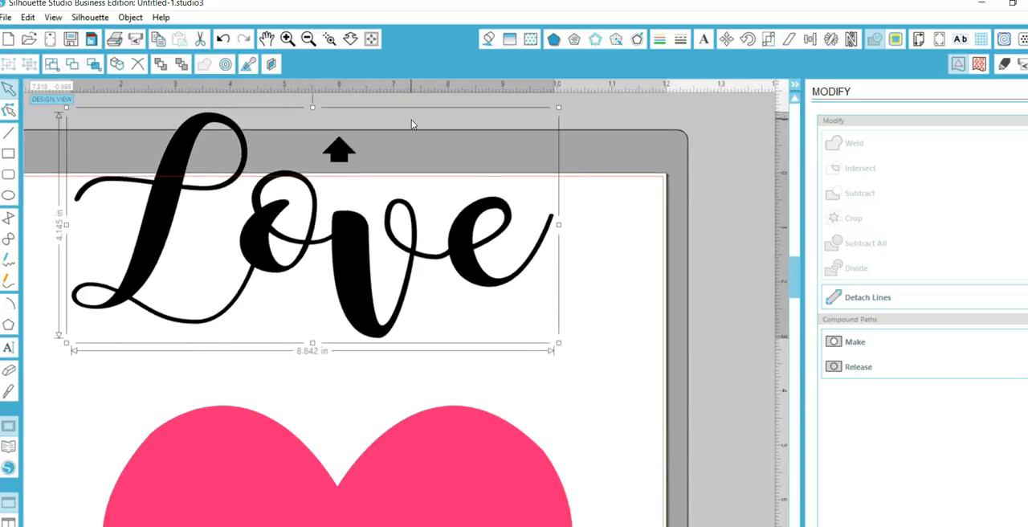
pyautogui.click(307, 38)
pyautogui.moveTo(369, 293); pyautogui.dragTo(384, 513)
pyautogui.moveTo(795, 282); pyautogui.dragTo(795, 319)
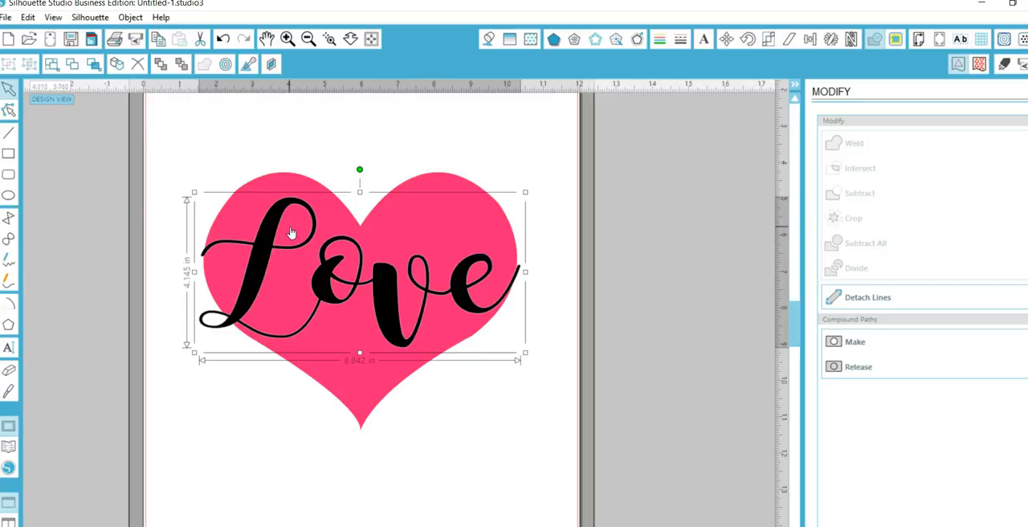
# Select the heart and the "Love" word together and duplicate both shapes.
pyautogui.moveTo(154, 127); pyautogui.dragTo(565, 337)
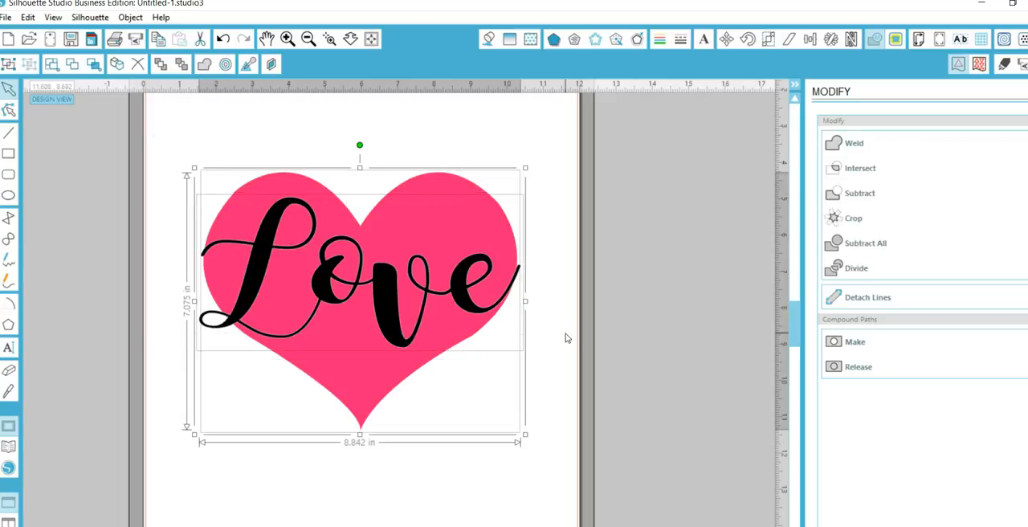
pyautogui.press('k')
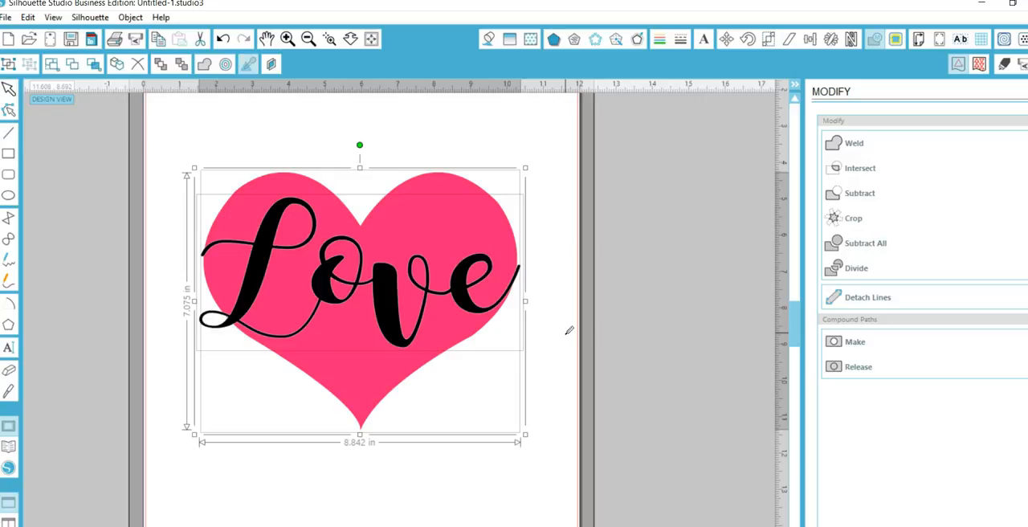
pyautogui.hotkey('ctrl', 'd')
pyautogui.rightClick(533, 288)
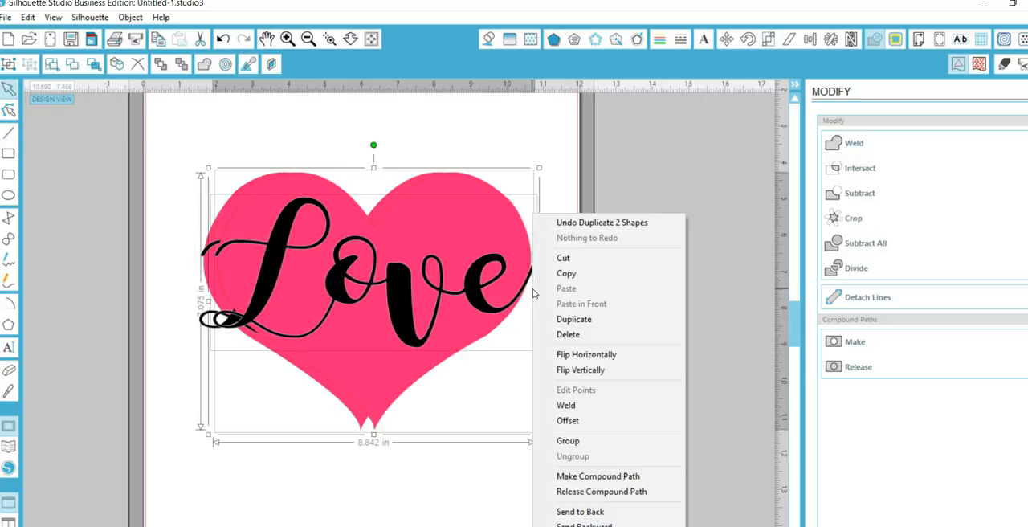
pyautogui.click(733, 275)
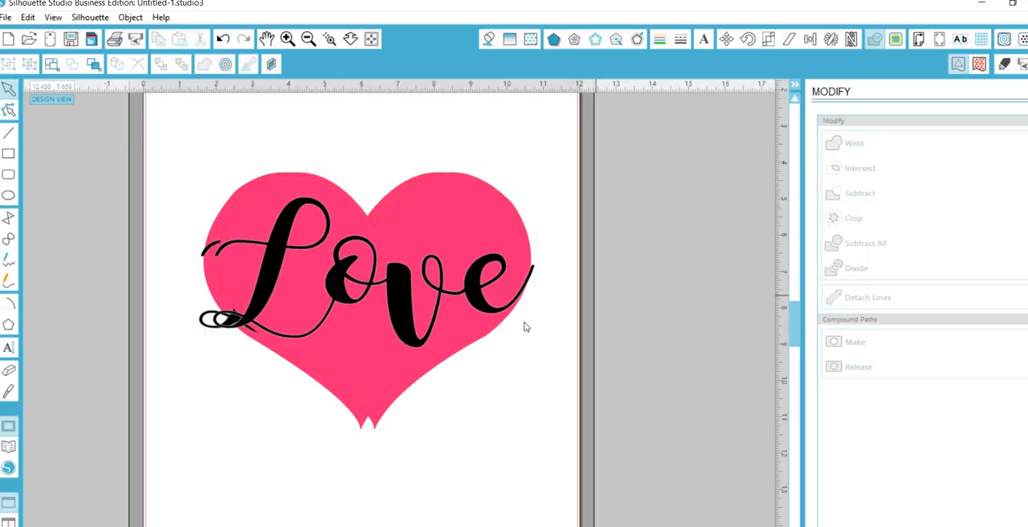
# Move the duplicate heart and "Love" word off the page, above and to its right, as a spare set.
pyautogui.moveTo(495, 322); pyautogui.dragTo(751, 141)
pyautogui.click(595, 256)
pyautogui.moveTo(506, 316); pyautogui.dragTo(790, 91)
pyautogui.click(768, 93)
pyautogui.click(307, 38)
pyautogui.click(307, 39)
pyautogui.moveTo(429, 157); pyautogui.dragTo(638, 164)
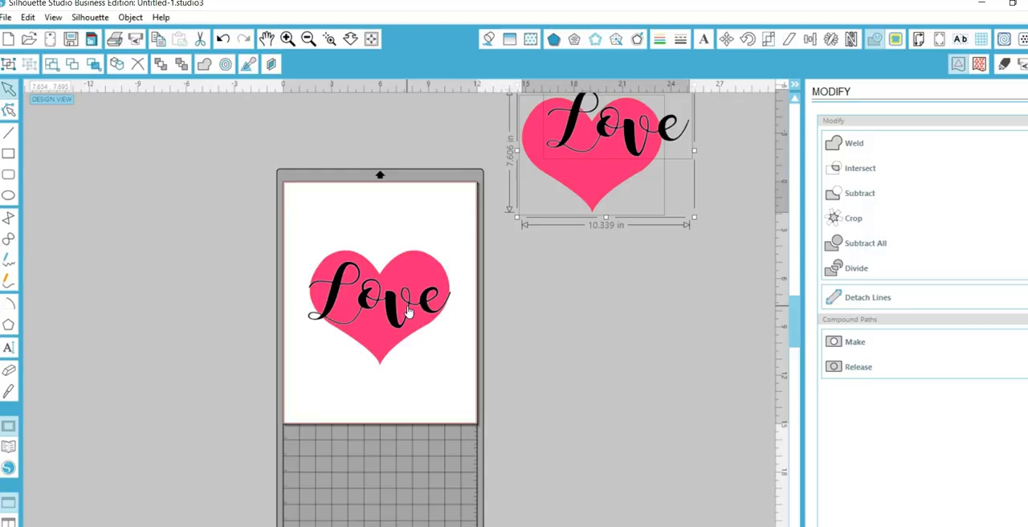
# Subtract the "Love" word from the pink heart on the page.
pyautogui.click(313, 43)
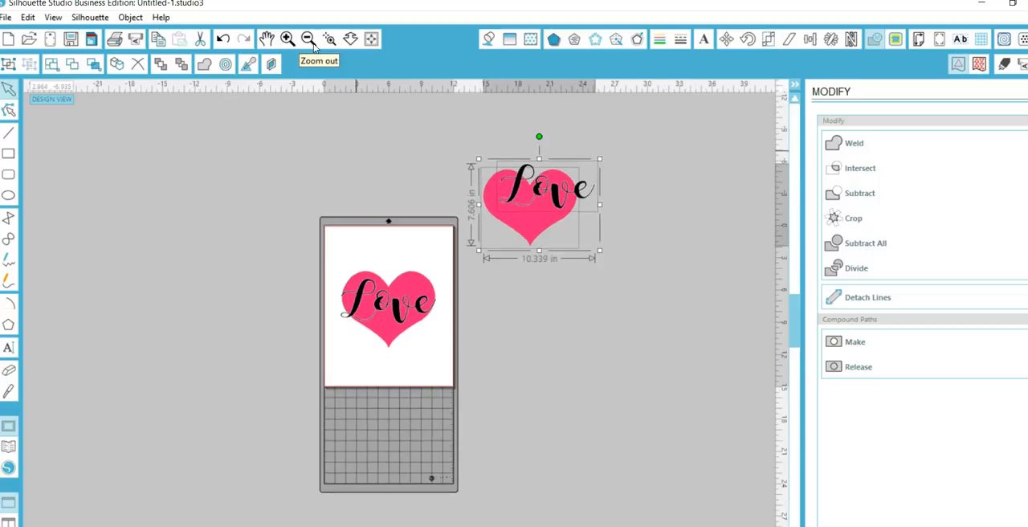
pyautogui.click(289, 41)
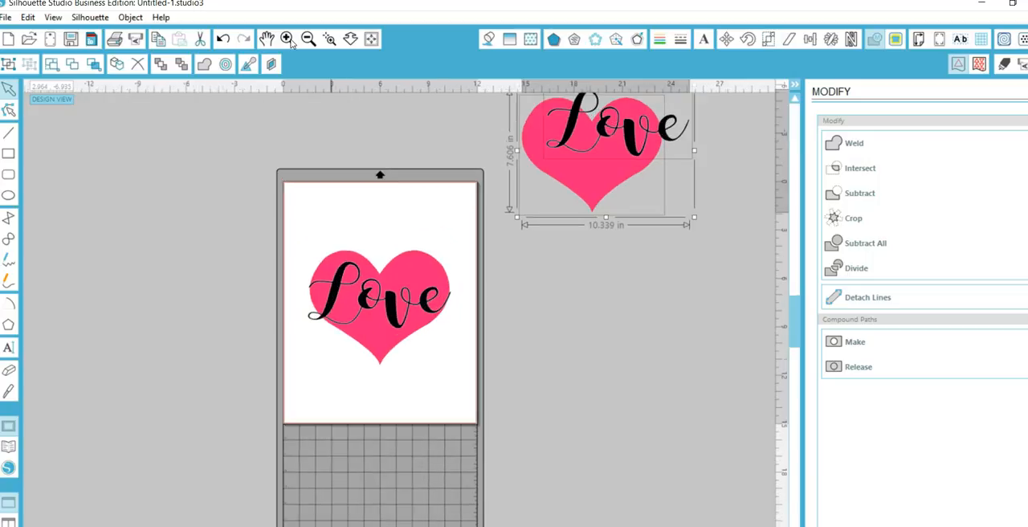
pyautogui.click(290, 42)
pyautogui.moveTo(245, 166); pyautogui.dragTo(468, 338)
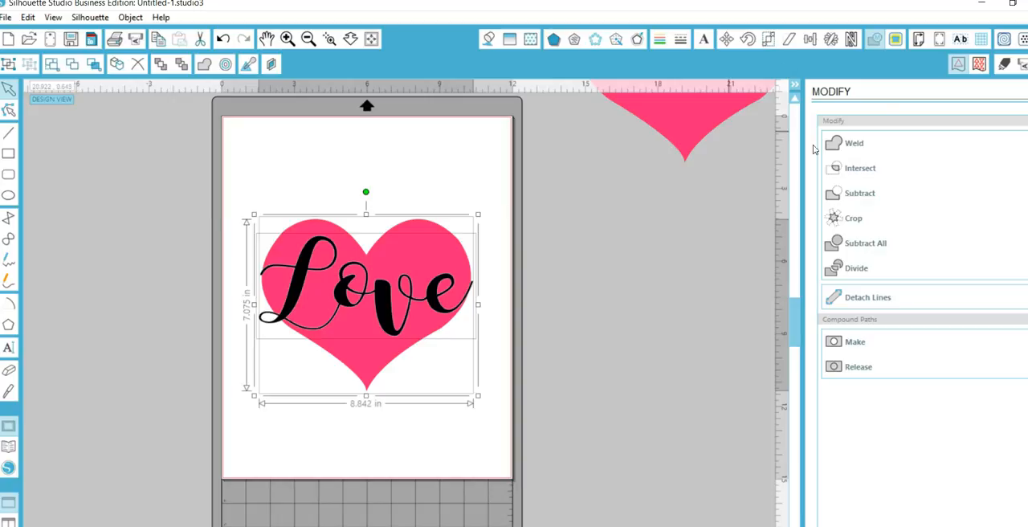
pyautogui.click(871, 40)
pyautogui.click(856, 195)
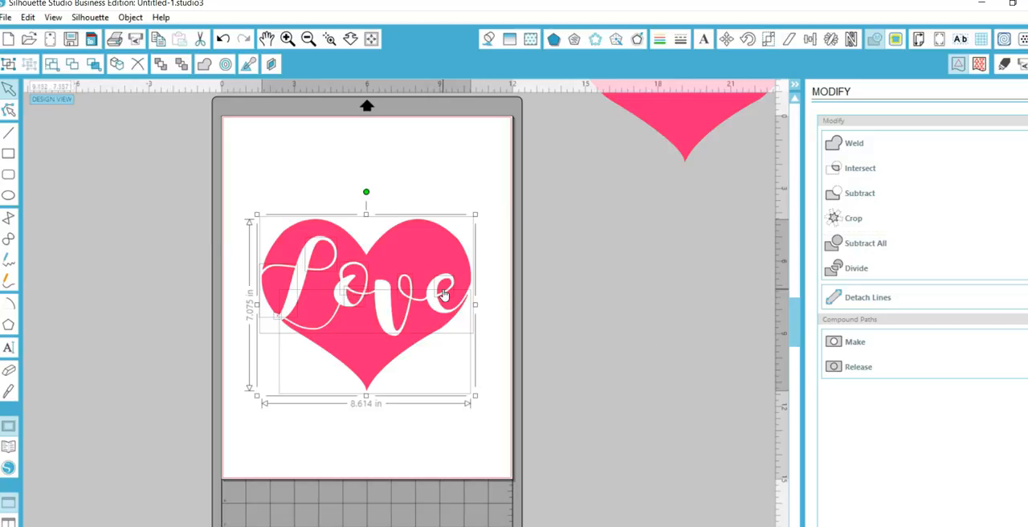
# Undo the move of the small cut-off heart piece and group all pieces of the cut-out heart.
pyautogui.click(382, 424)
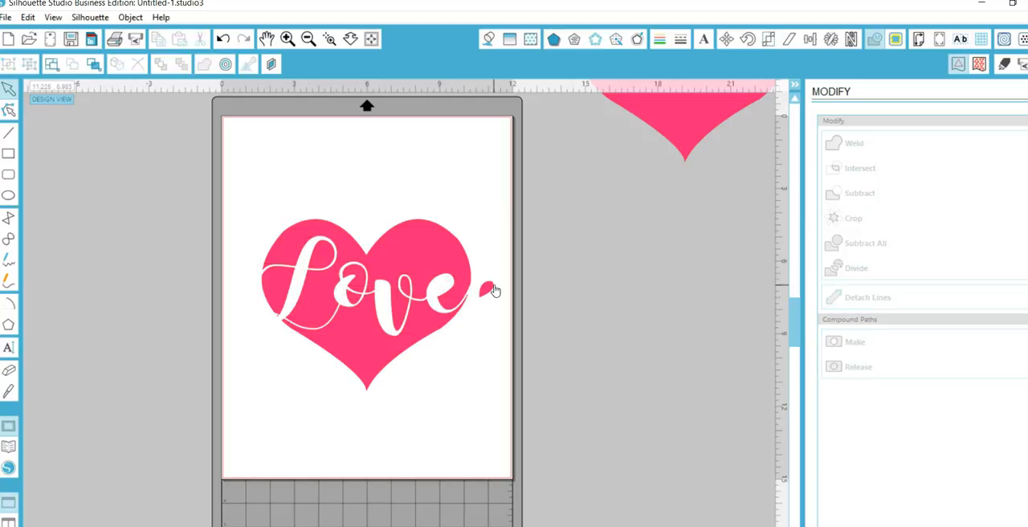
pyautogui.click(225, 40)
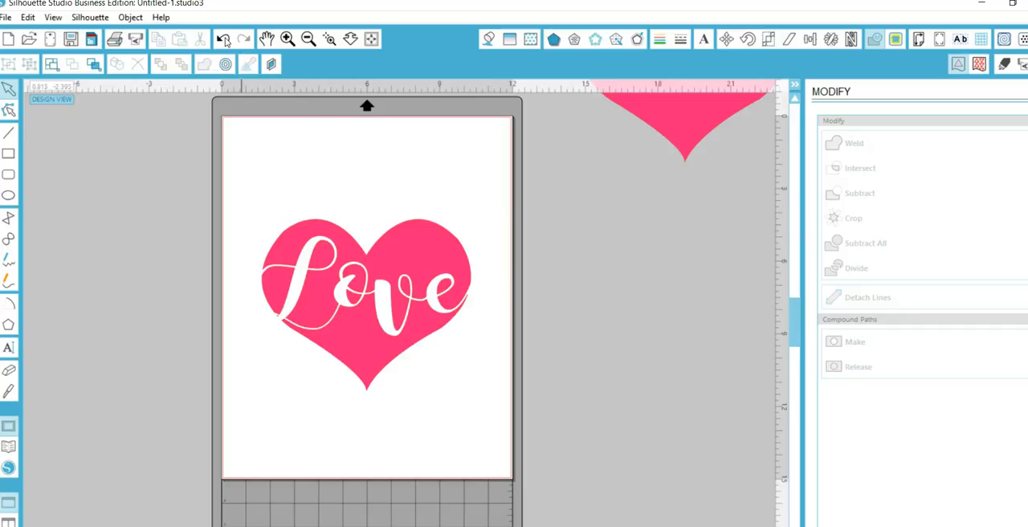
pyautogui.click(394, 225)
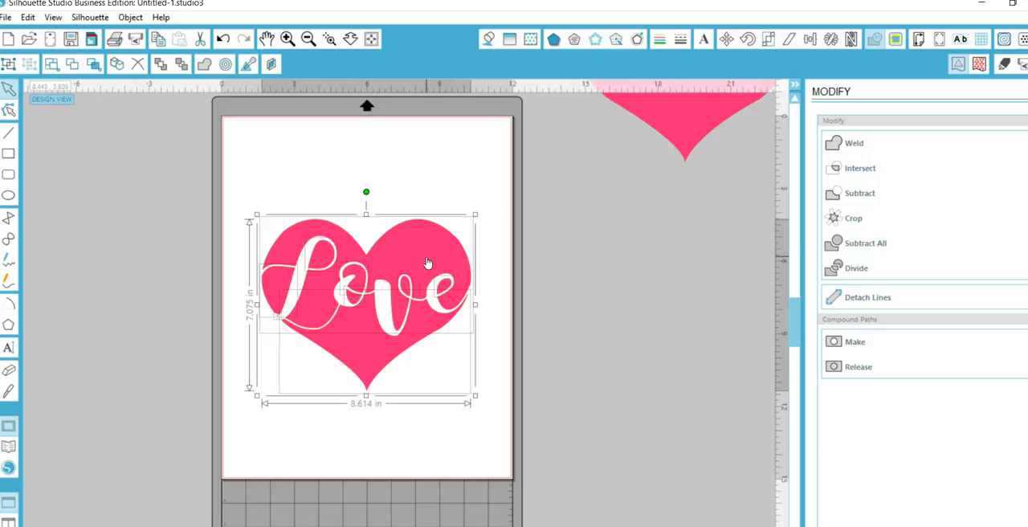
pyautogui.rightClick(428, 261)
pyautogui.press('i')
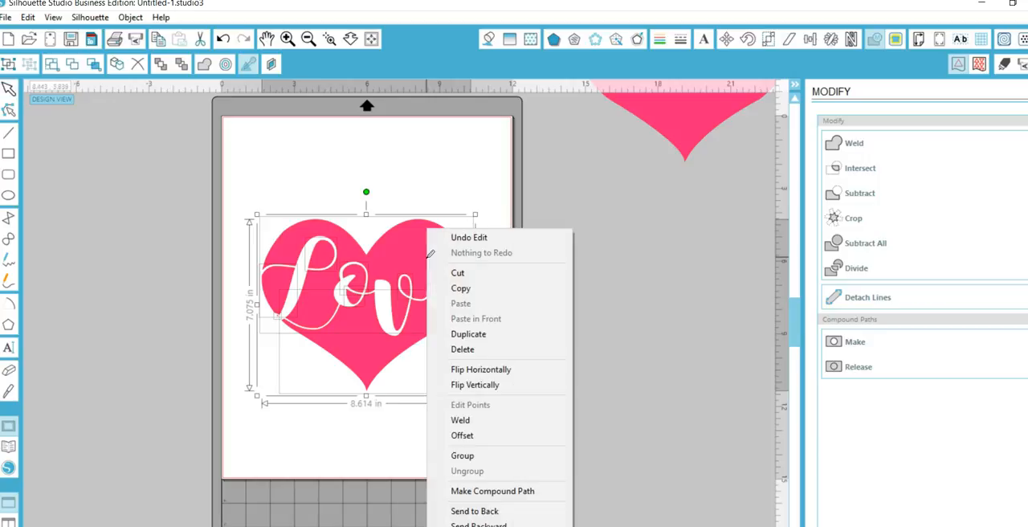
pyautogui.click(545, 455)
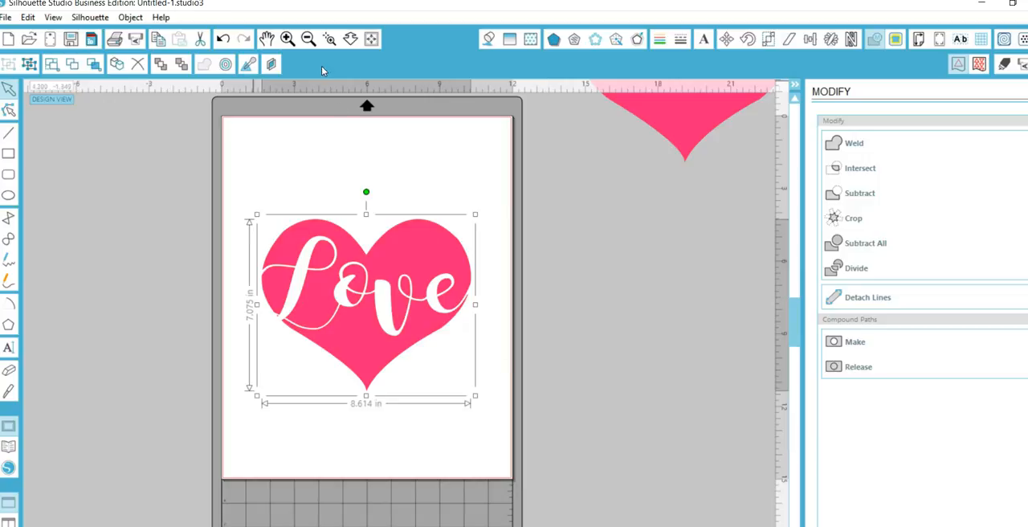
# Move the grouped cut-out heart off the page and place the spare heart on the page with its "Love" word below it.
pyautogui.moveTo(388, 252); pyautogui.dragTo(77, 105)
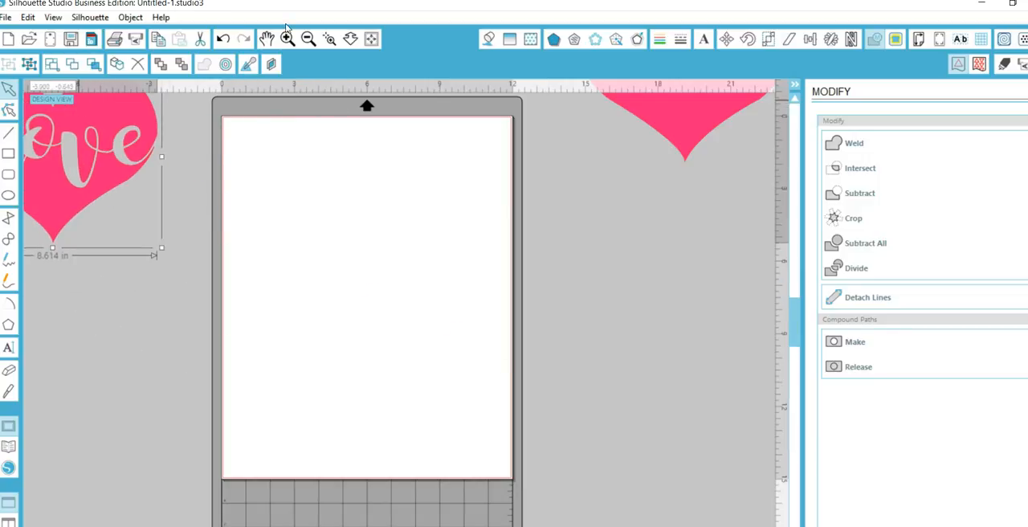
pyautogui.click(311, 40)
pyautogui.click(311, 40)
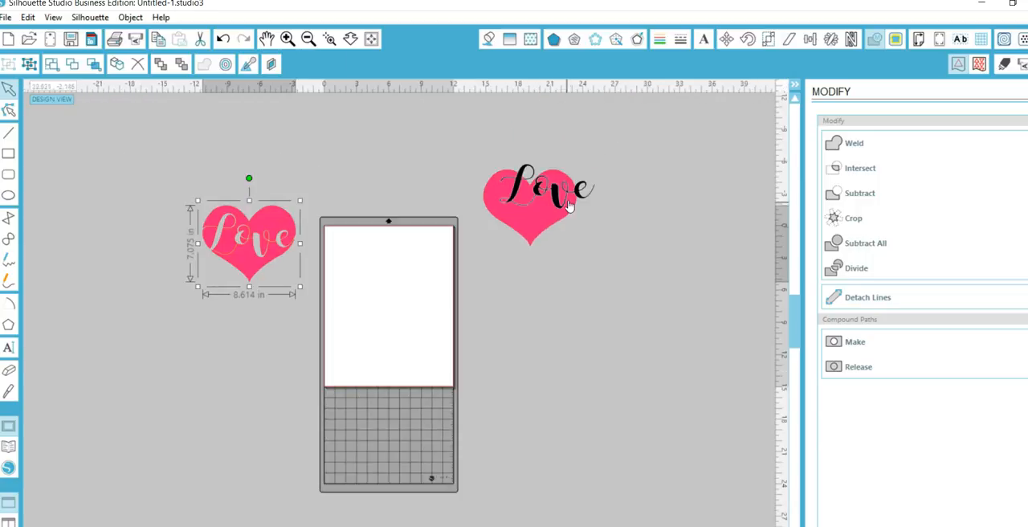
pyautogui.moveTo(591, 216); pyautogui.dragTo(428, 323)
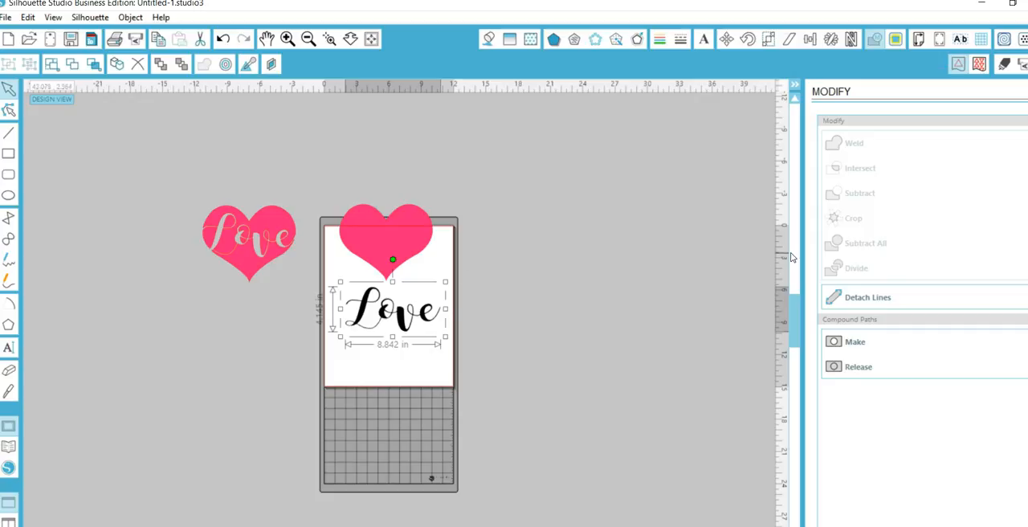
pyautogui.click(699, 211)
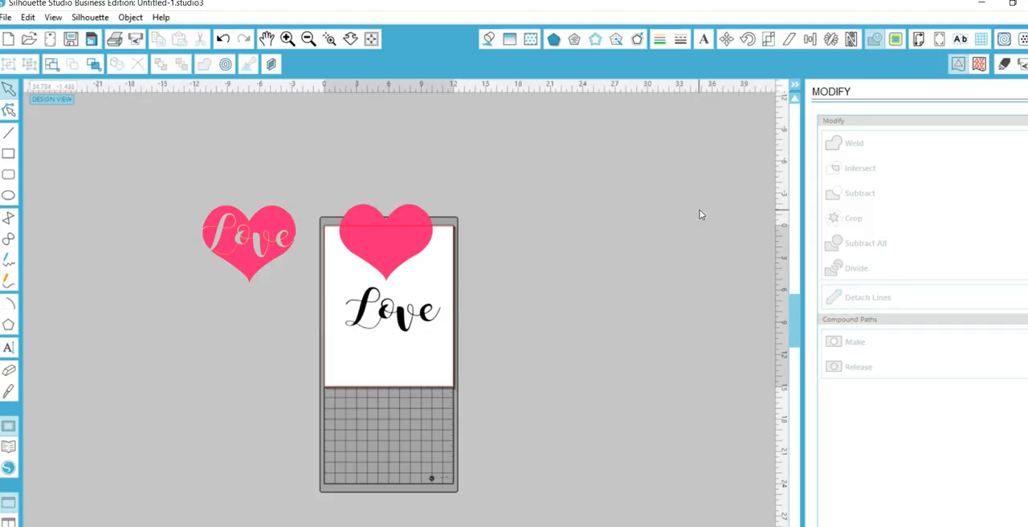
# Create a rounded offset of about 0.553 in around the "Love" word below the heart.
pyautogui.click(394, 241)
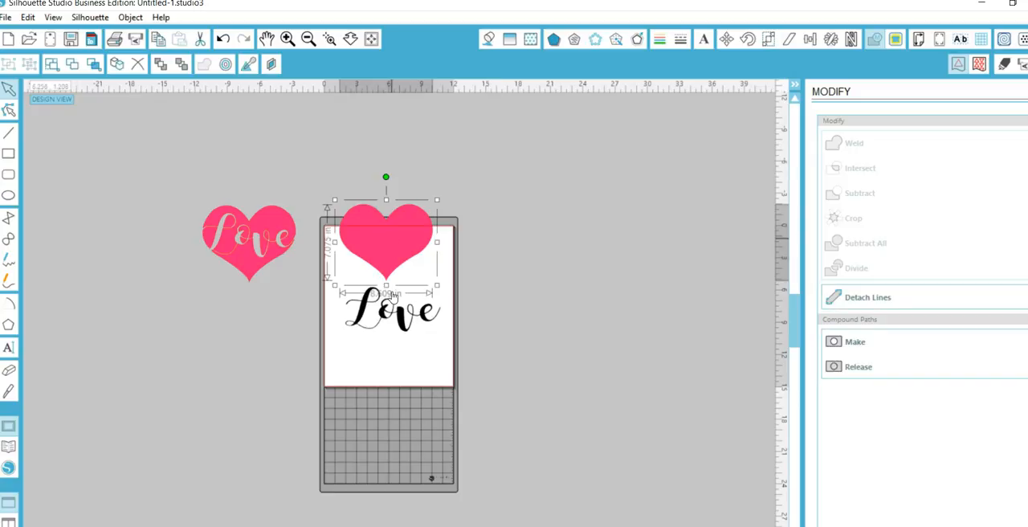
pyautogui.click(399, 325)
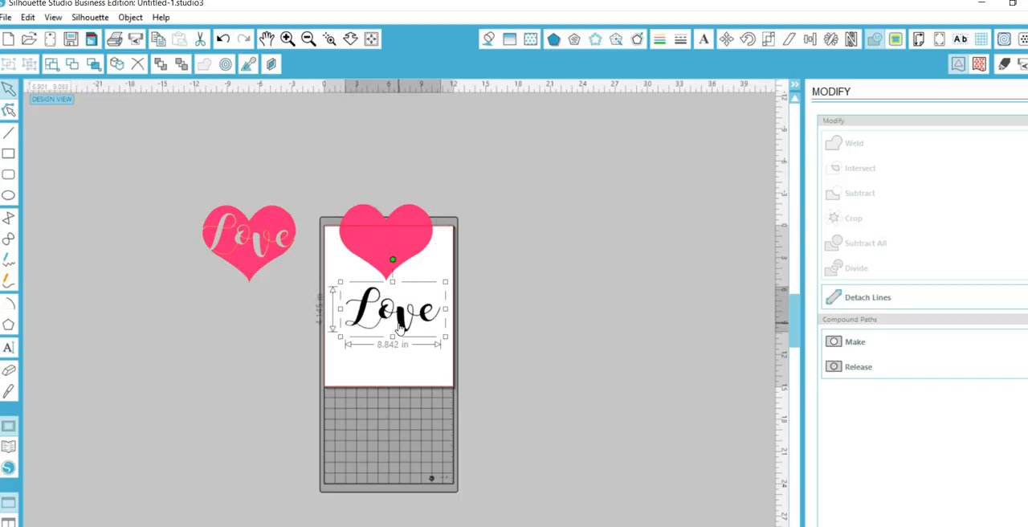
pyautogui.click(640, 46)
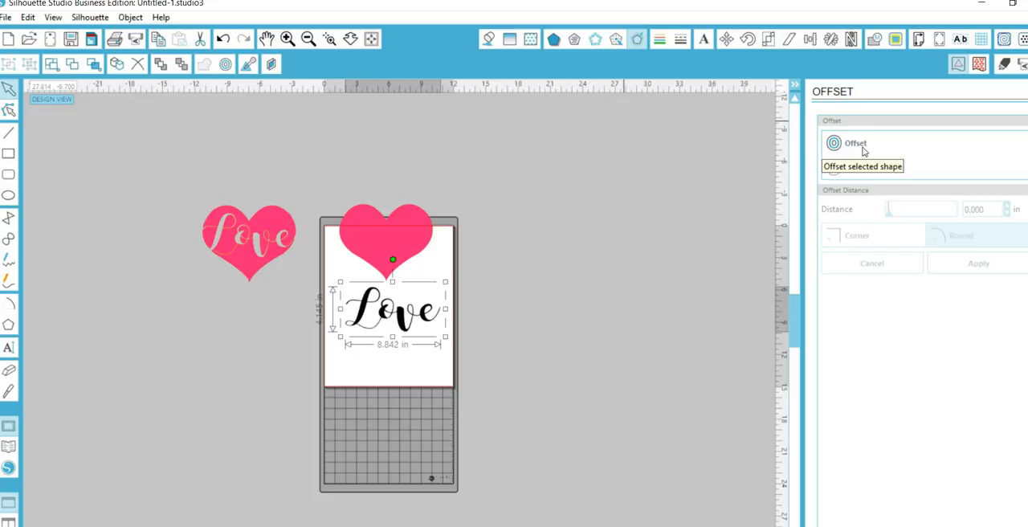
pyautogui.click(330, 42)
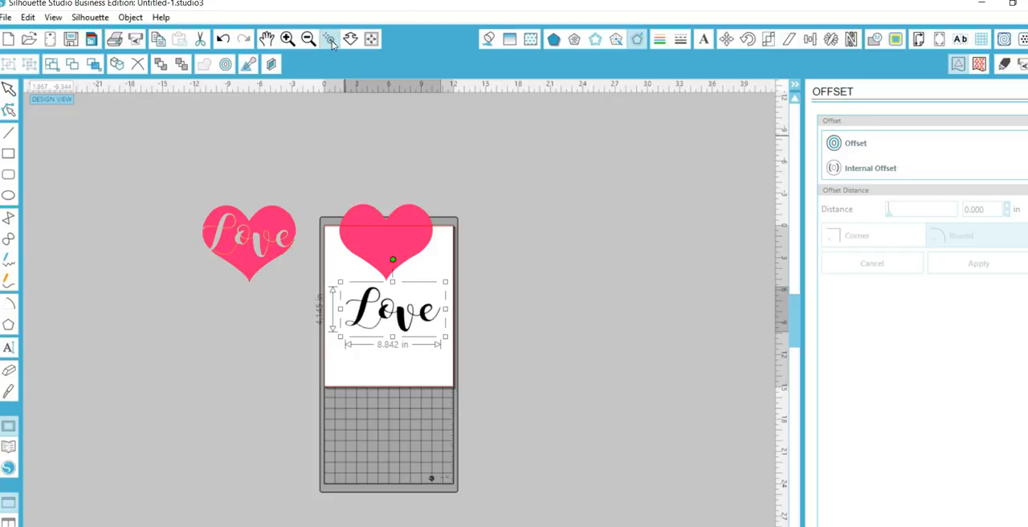
pyautogui.click(412, 312)
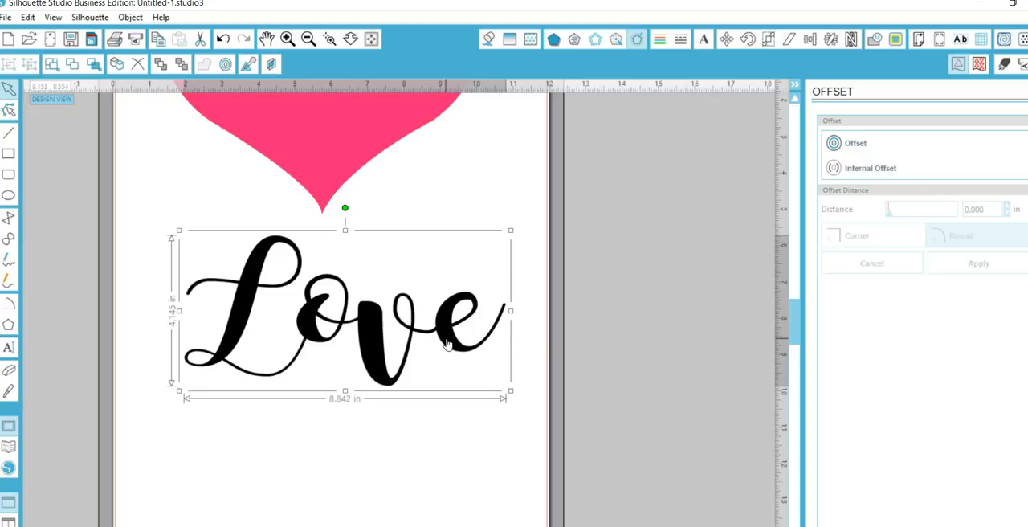
pyautogui.click(863, 141)
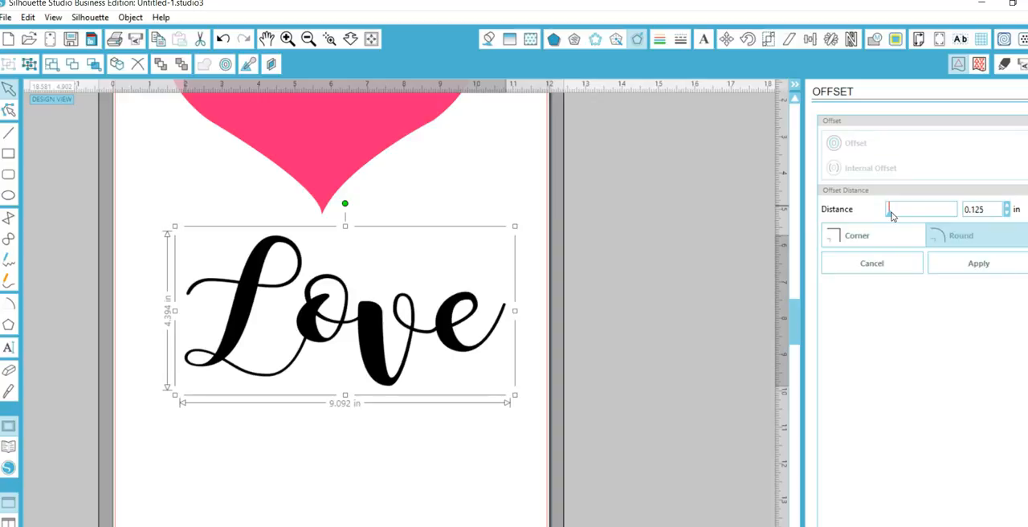
pyautogui.moveTo(891, 213); pyautogui.dragTo(892, 212)
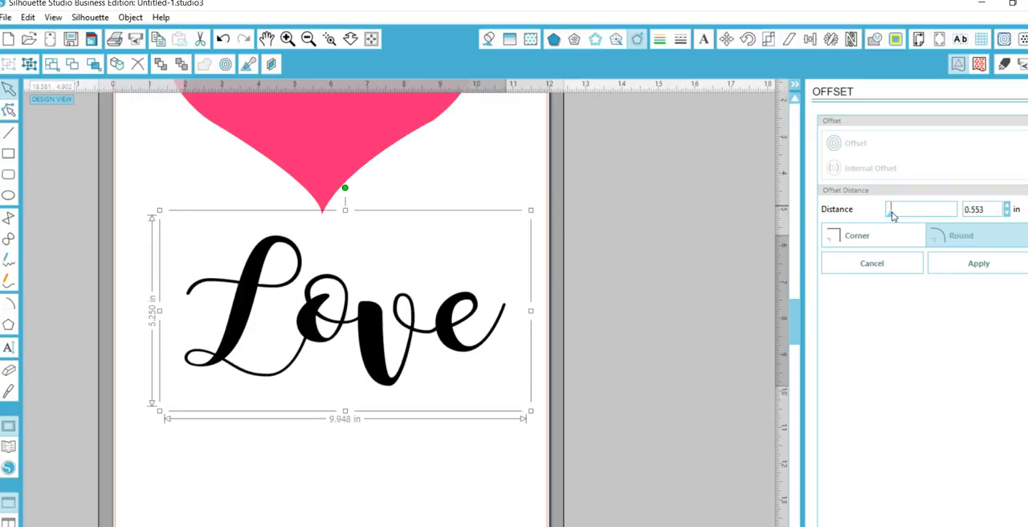
# Set the offset outline's line color to black, move it off the word and delete it.
pyautogui.click(661, 40)
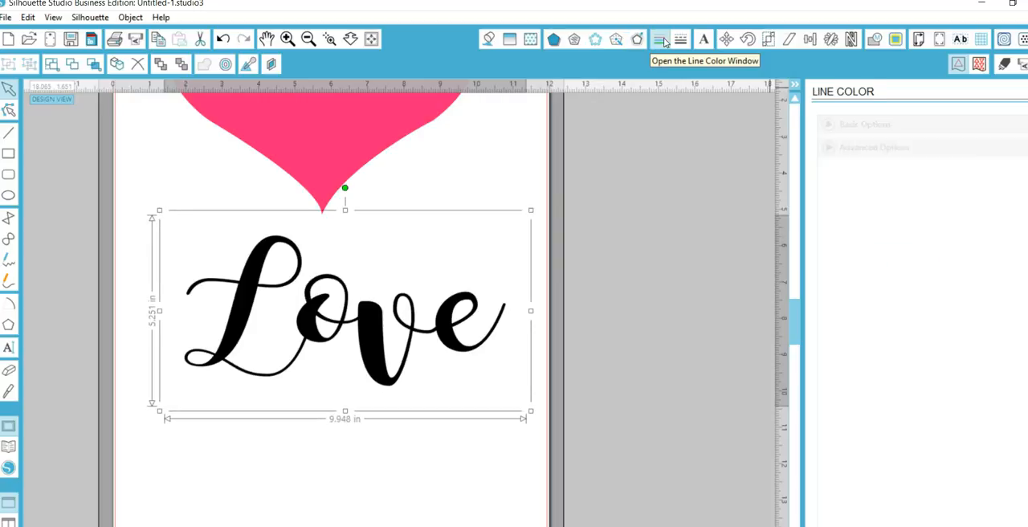
pyautogui.click(919, 161)
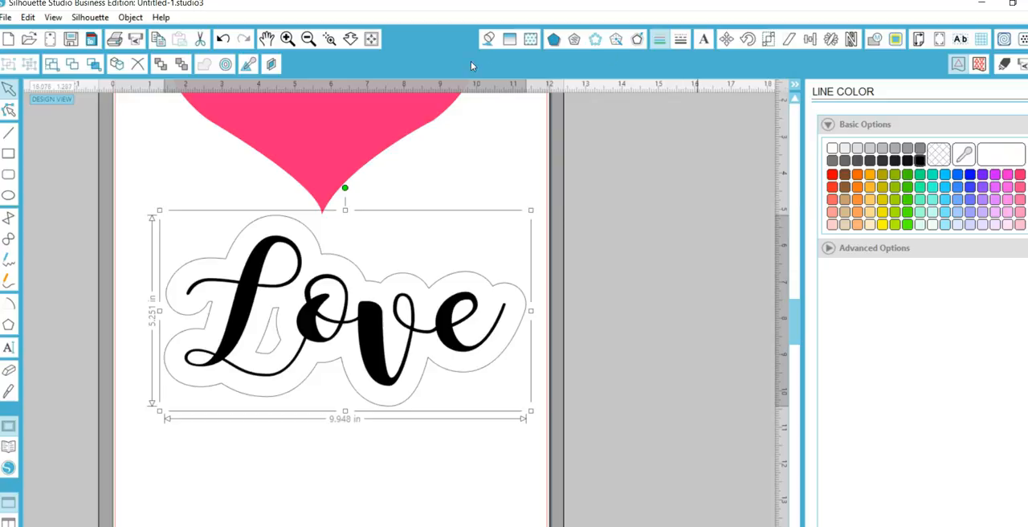
pyautogui.rightClick(499, 293)
pyautogui.click(677, 226)
pyautogui.moveTo(522, 296); pyautogui.dragTo(312, 487)
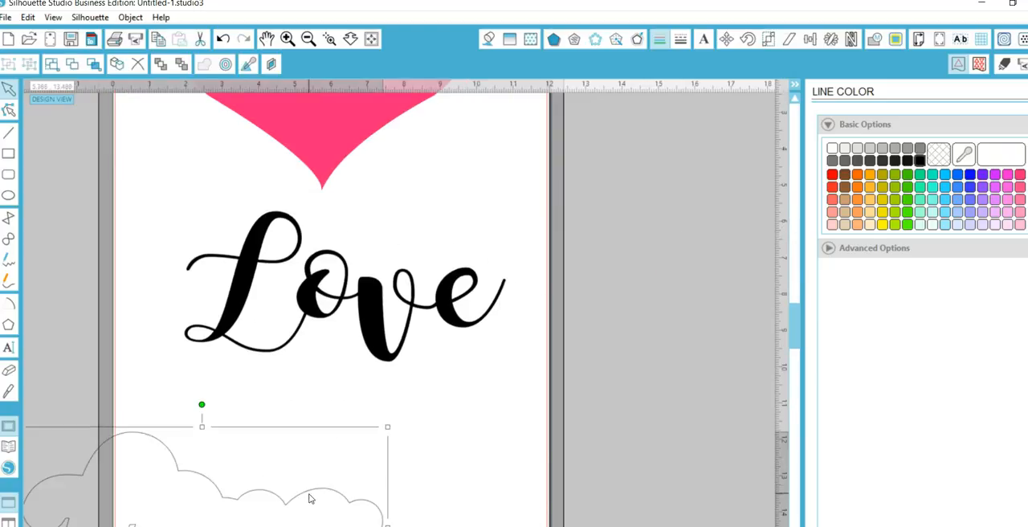
pyautogui.press('Delete')
# Set the line color of the "Love" word to black.
pyautogui.click(384, 312)
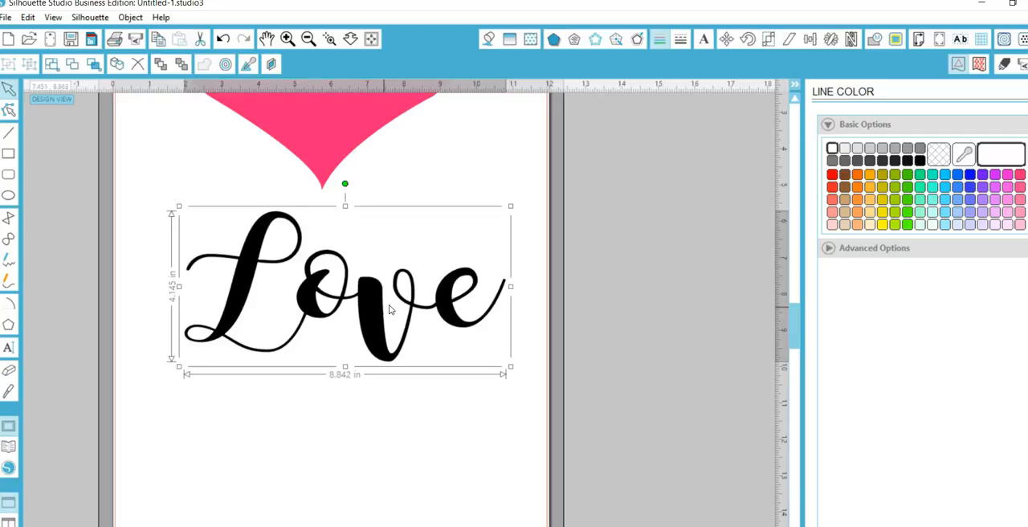
pyautogui.click(920, 161)
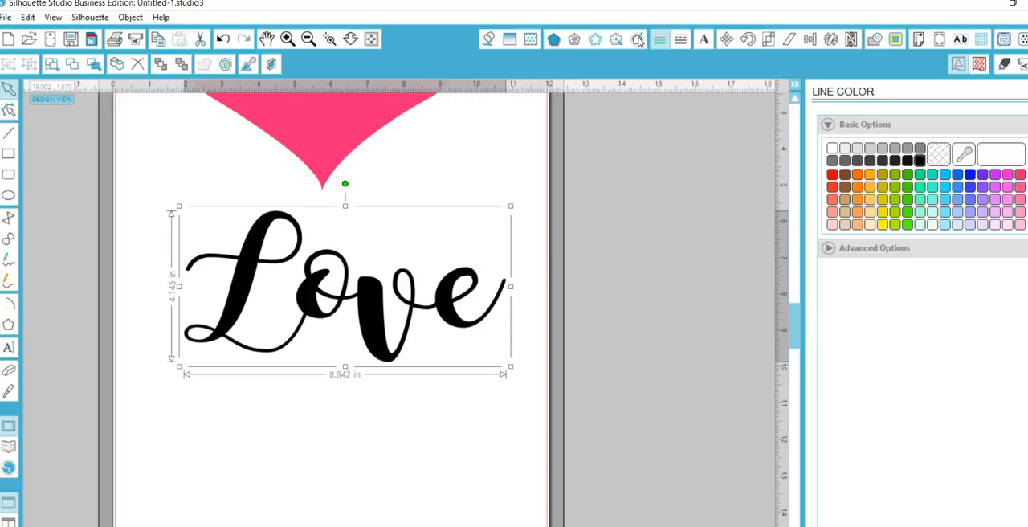
# Apply a rounded offset of 0.187 in around the "Love" word, trying several distances.
pyautogui.click(638, 40)
pyautogui.click(864, 143)
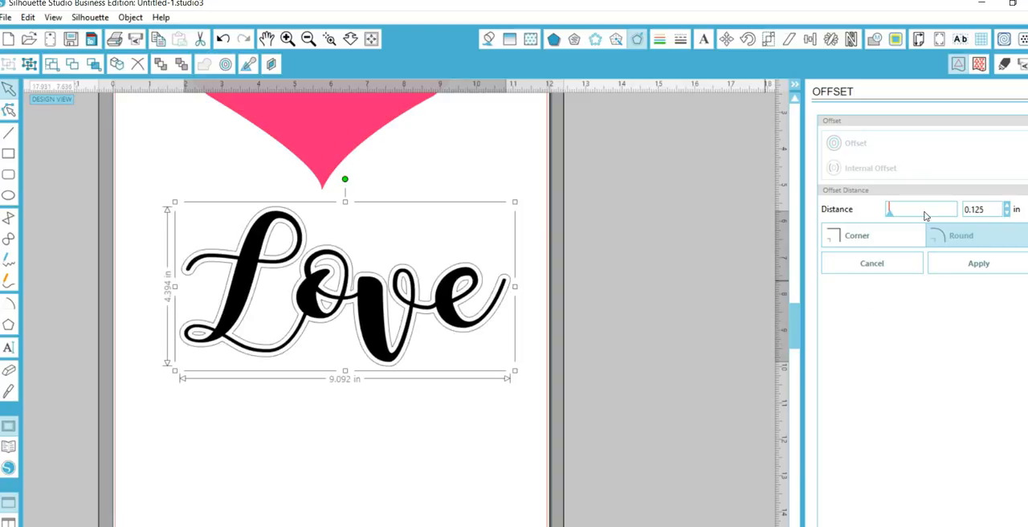
pyautogui.moveTo(891, 217); pyautogui.dragTo(889, 218)
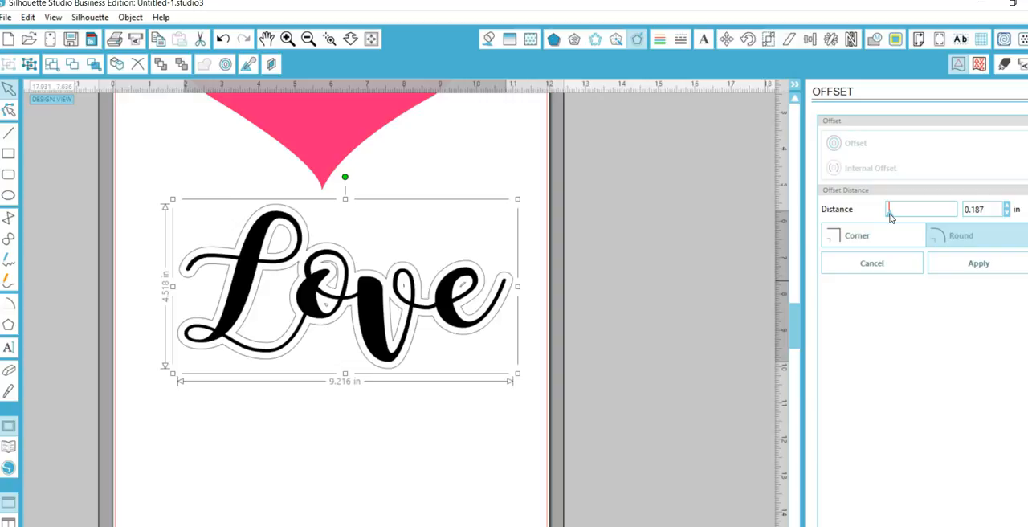
pyautogui.moveTo(889, 216); pyautogui.dragTo(888, 217)
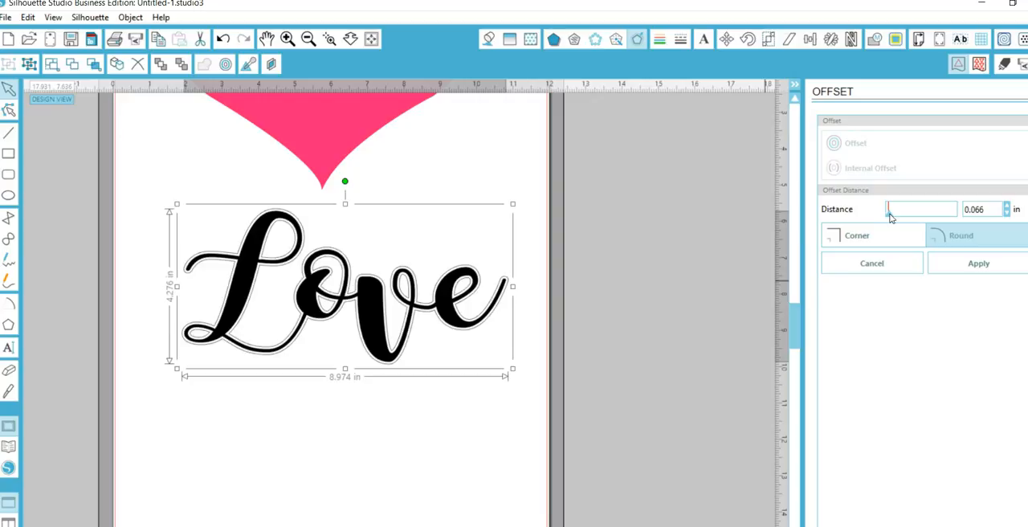
pyautogui.moveTo(890, 217); pyautogui.dragTo(890, 218)
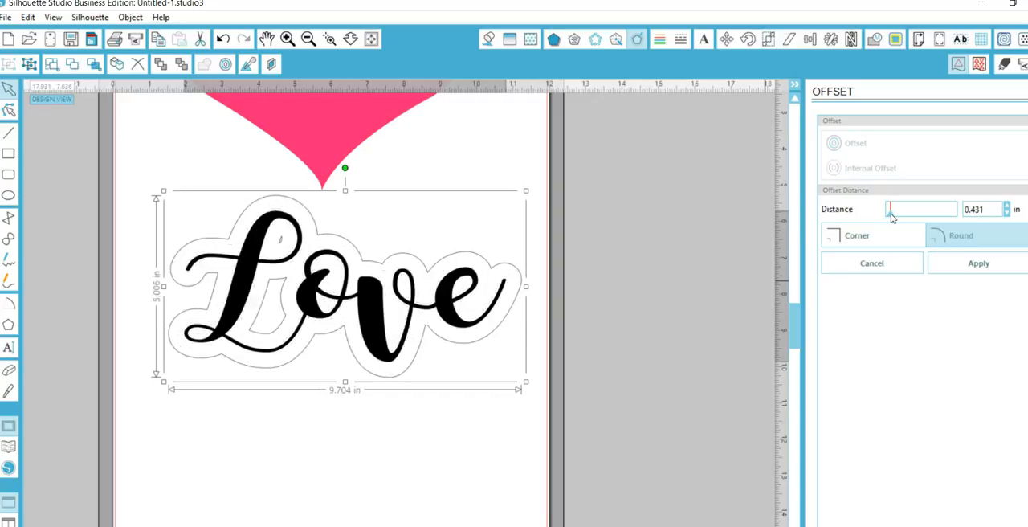
pyautogui.moveTo(890, 217); pyautogui.dragTo(889, 217)
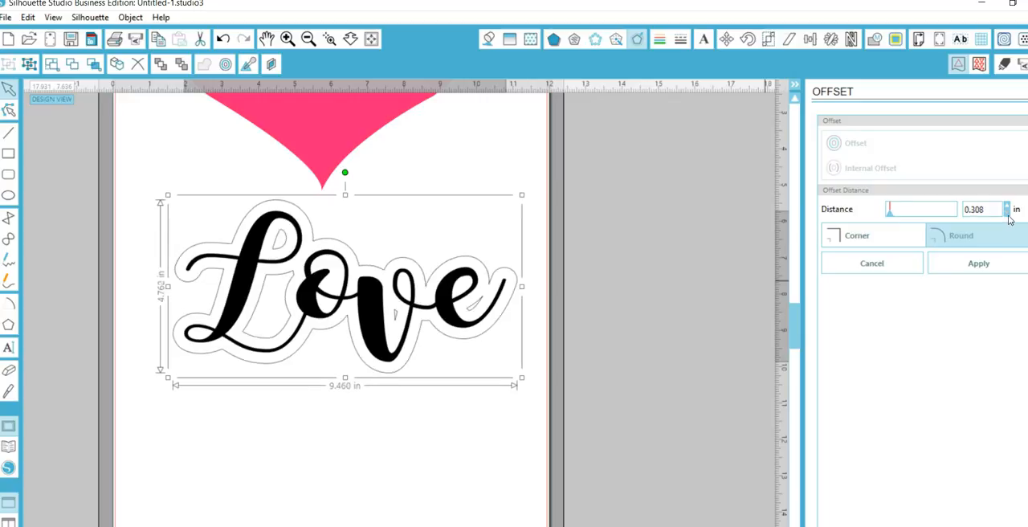
pyautogui.click(1007, 213)
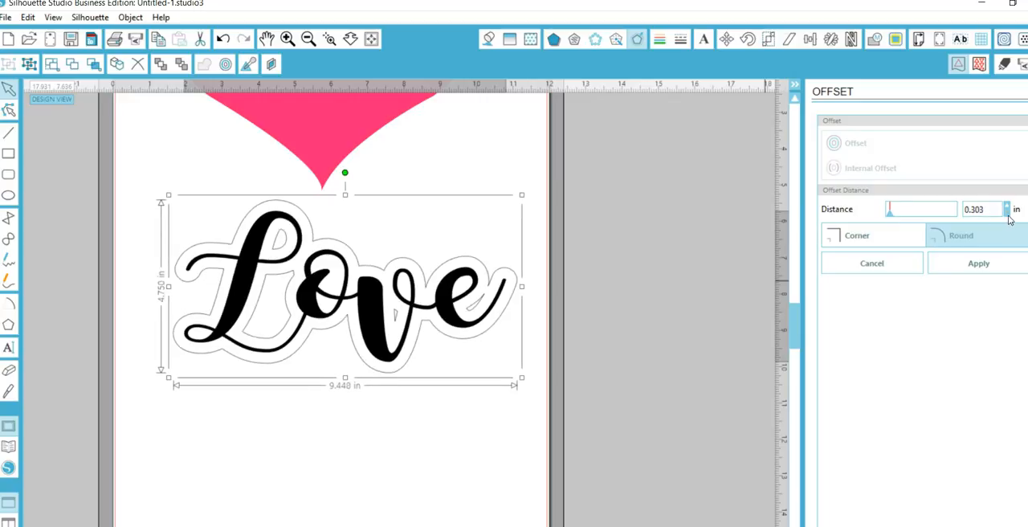
pyautogui.click(1007, 214)
pyautogui.click(1007, 214)
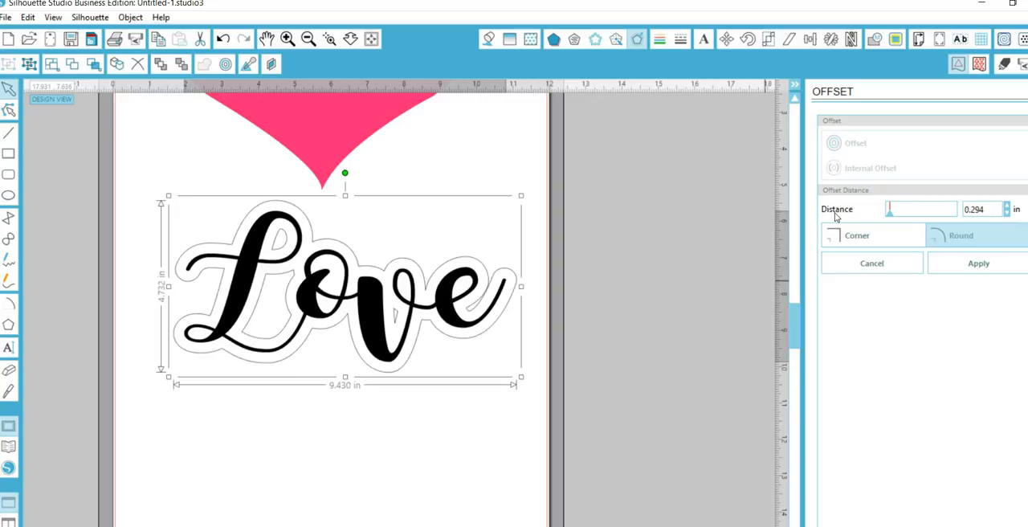
pyautogui.click(889, 216)
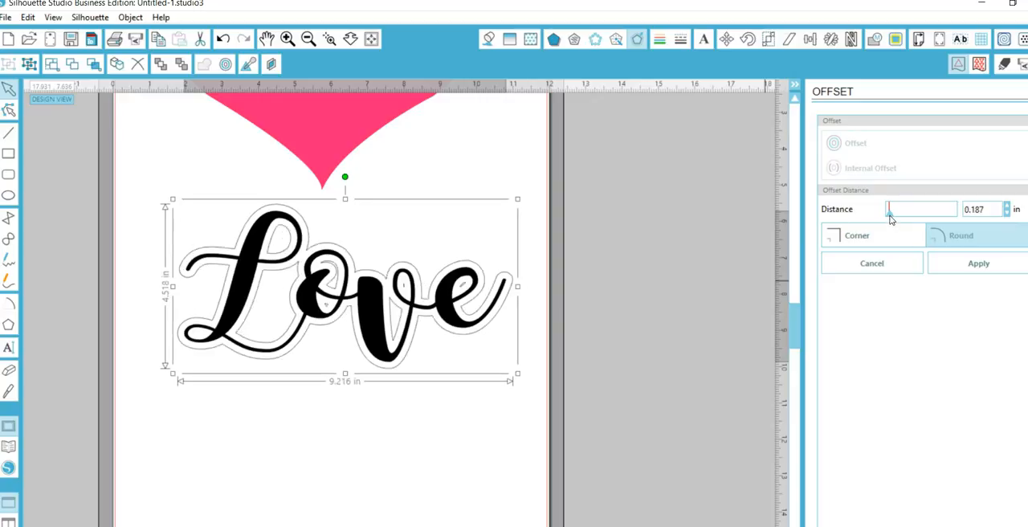
pyautogui.click(997, 271)
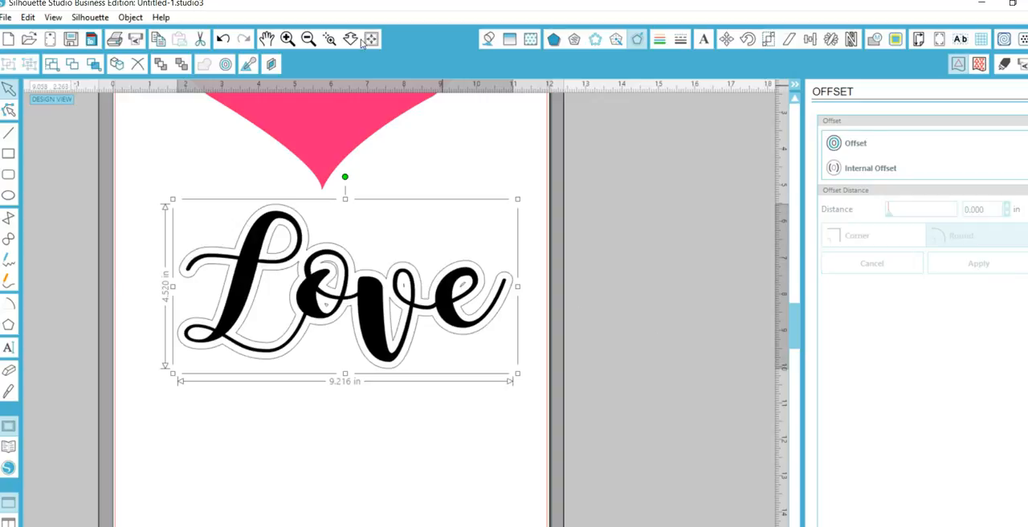
# Move the black "Love" word down the page and place its offset outline over the pink heart.
pyautogui.click(306, 40)
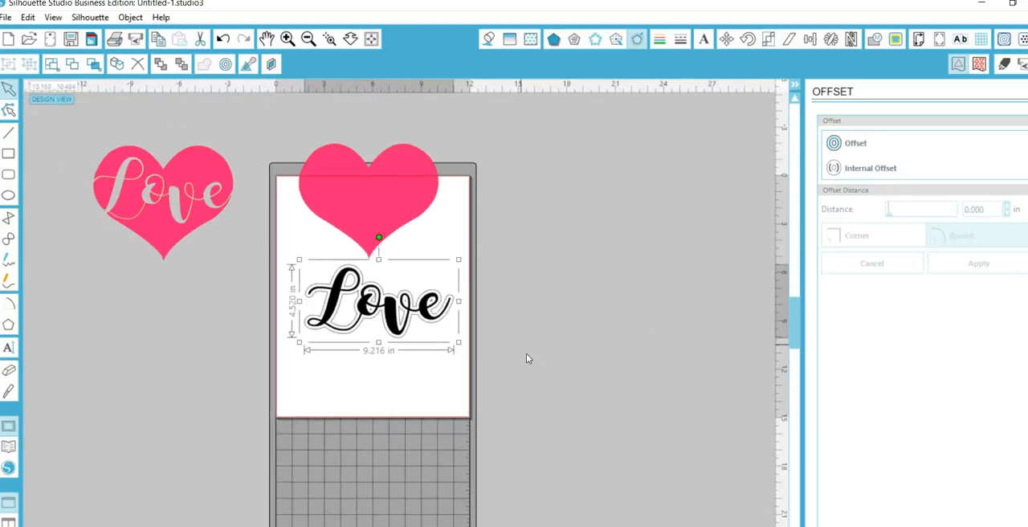
pyautogui.click(501, 320)
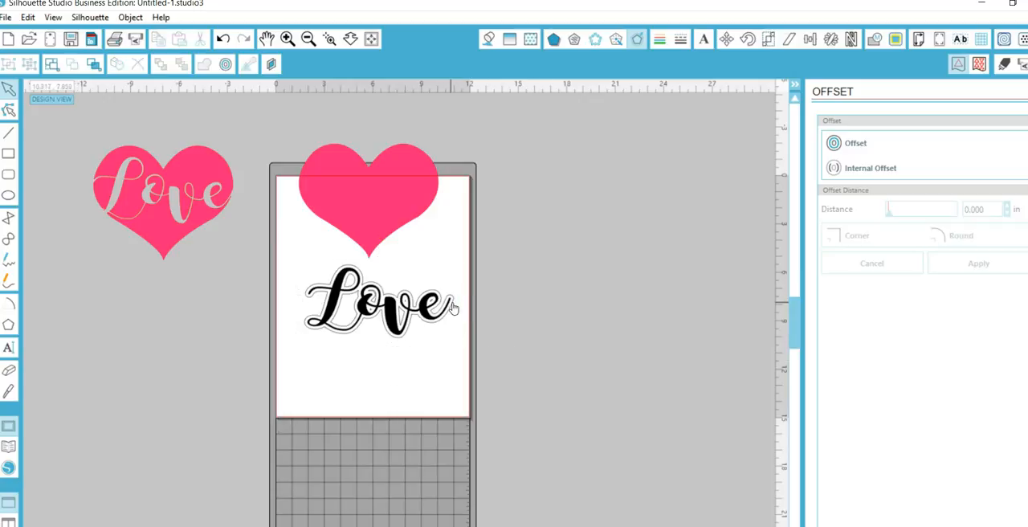
pyautogui.moveTo(453, 307); pyautogui.dragTo(429, 405)
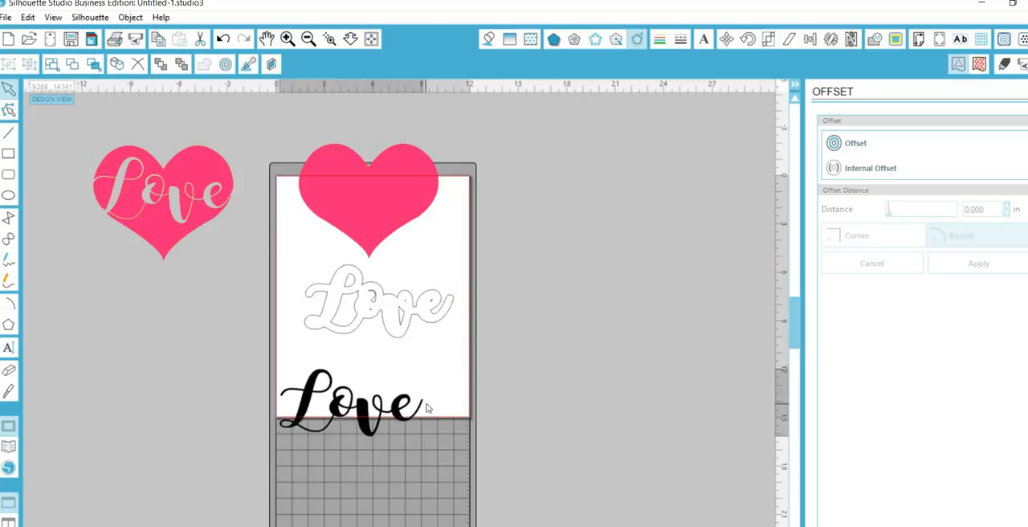
pyautogui.click(403, 321)
pyautogui.moveTo(403, 321); pyautogui.dragTo(394, 211)
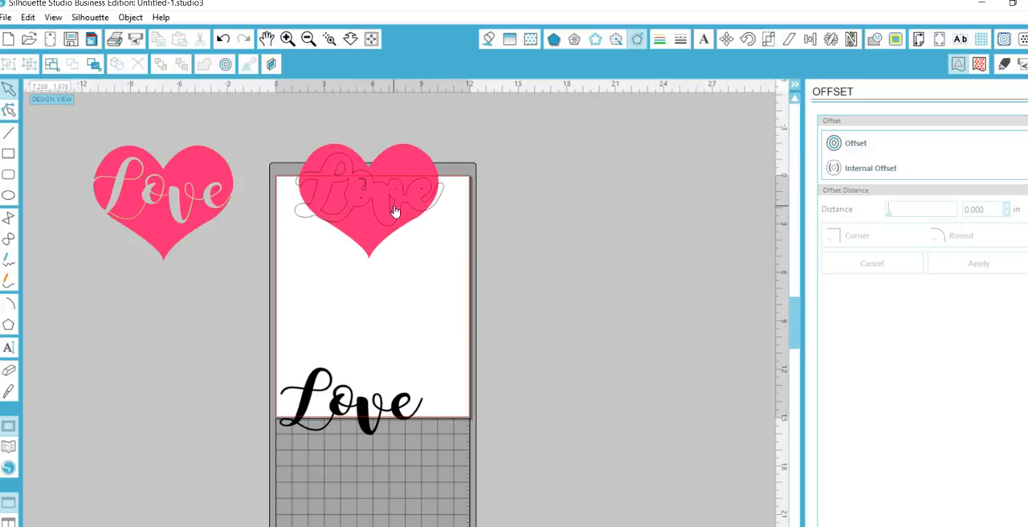
# Subtract the "Love" offset outline from the pink heart.
pyautogui.moveTo(279, 119); pyautogui.dragTo(466, 274)
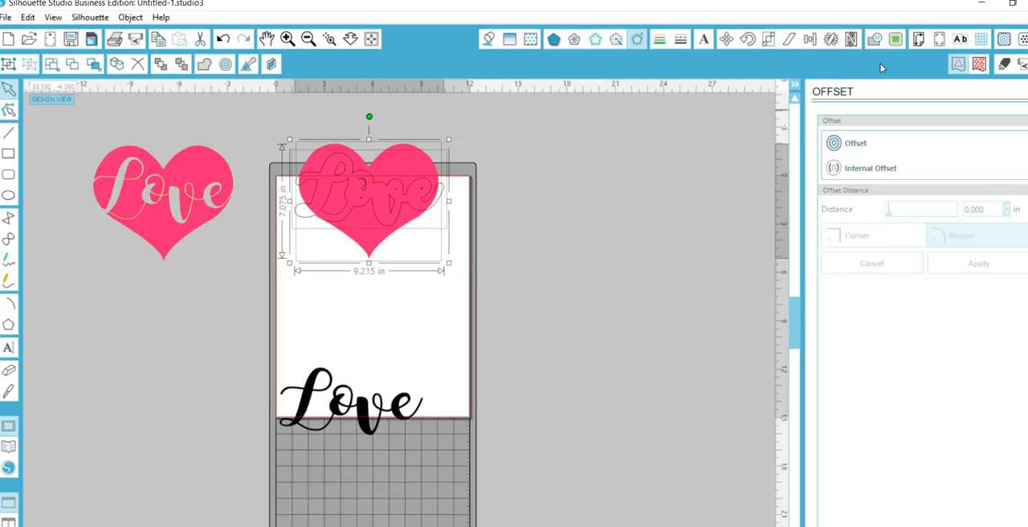
pyautogui.click(878, 43)
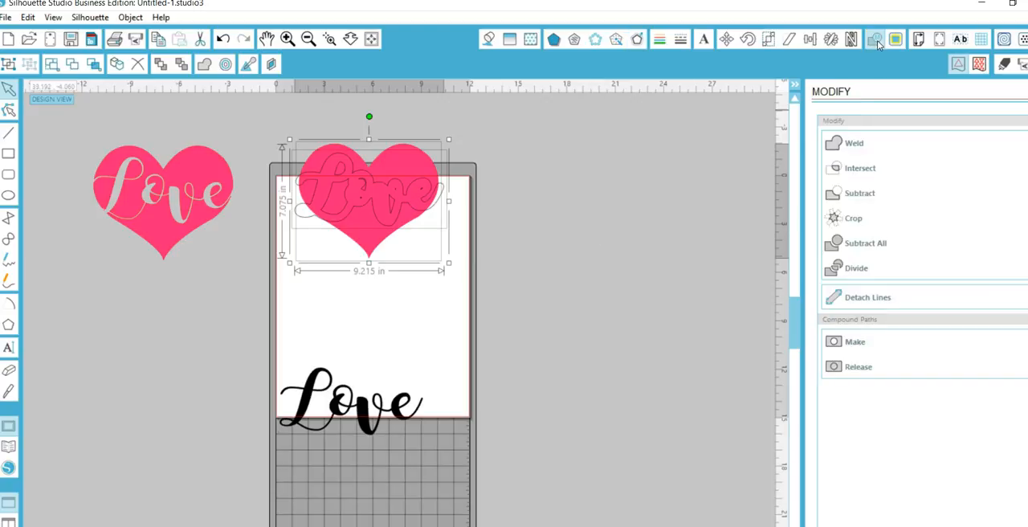
pyautogui.click(859, 193)
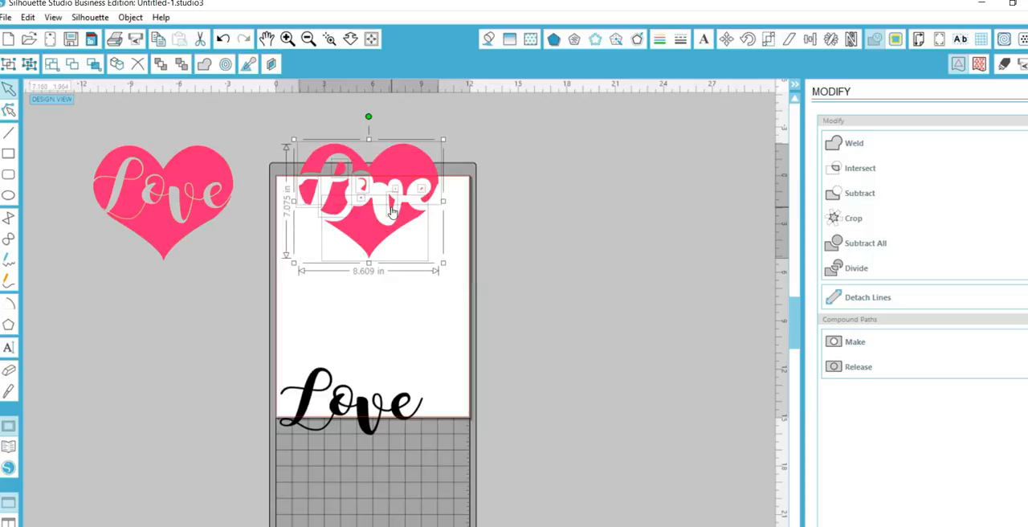
# Place the black "Love" word inside the heart's cut-out and move the whole design off the page to its right.
pyautogui.moveTo(377, 419); pyautogui.dragTo(400, 207)
pyautogui.click(334, 297)
pyautogui.moveTo(312, 294); pyautogui.dragTo(461, 147)
pyautogui.moveTo(436, 188); pyautogui.dragTo(649, 201)
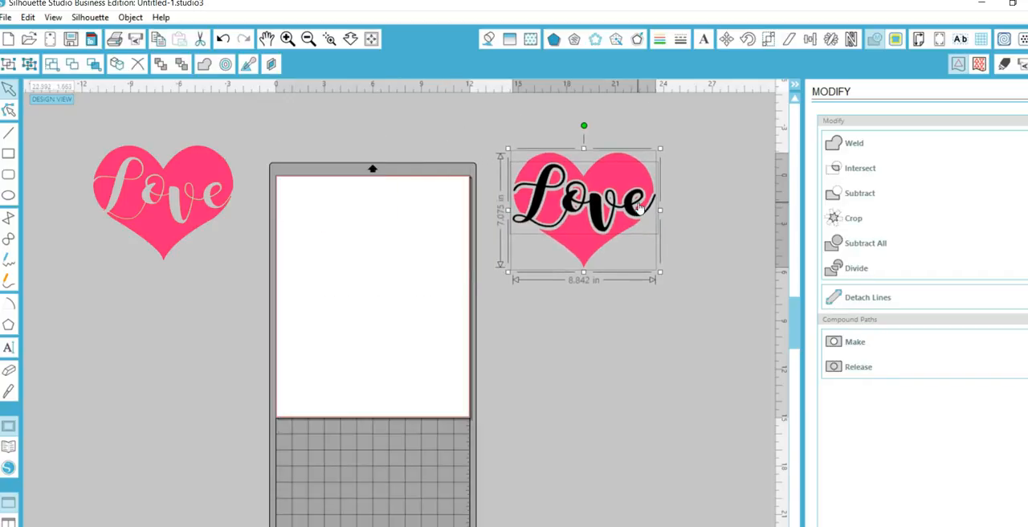
# Move the first cut-out heart below the layered heart design and set its line color to black.
pyautogui.click(630, 301)
pyautogui.moveTo(164, 217); pyautogui.dragTo(603, 338)
pyautogui.click(625, 336)
pyautogui.click(659, 38)
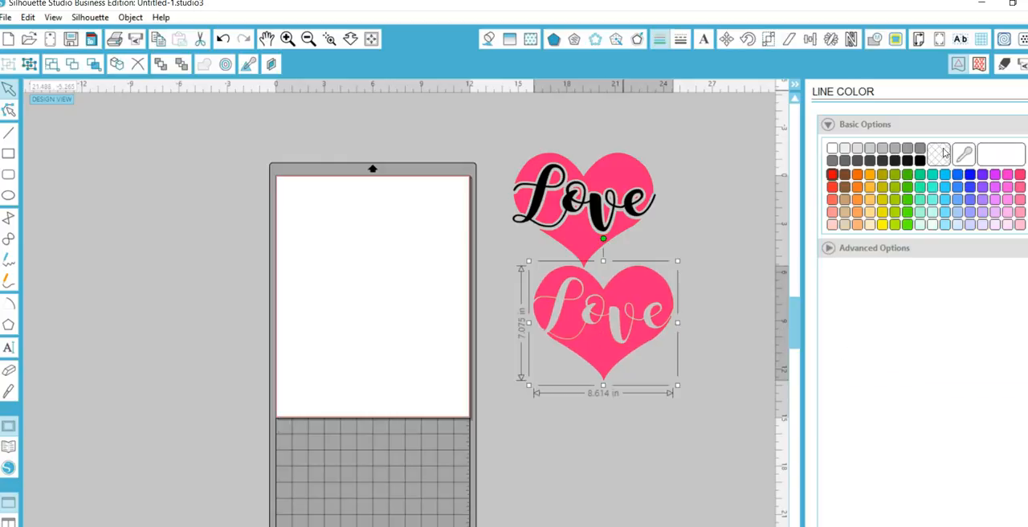
pyautogui.click(920, 160)
pyautogui.click(720, 182)
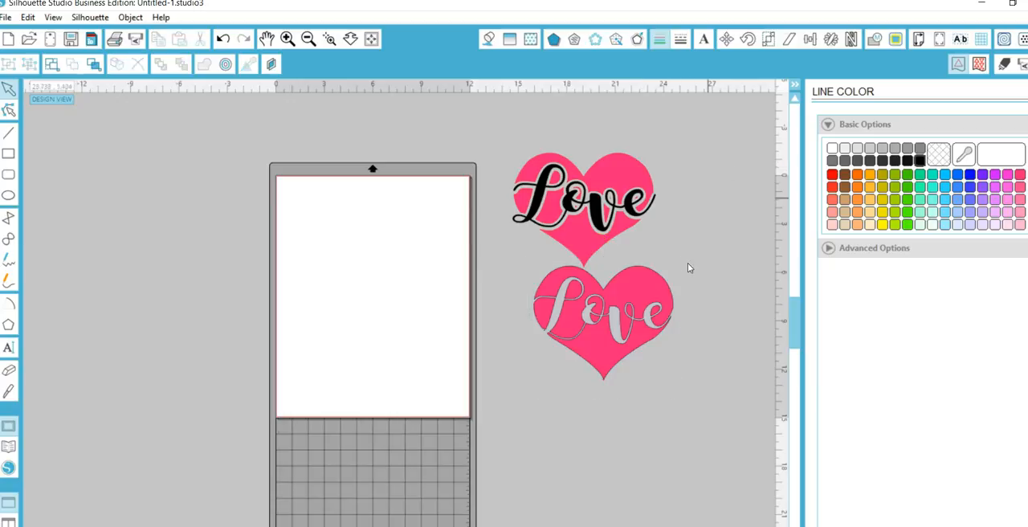